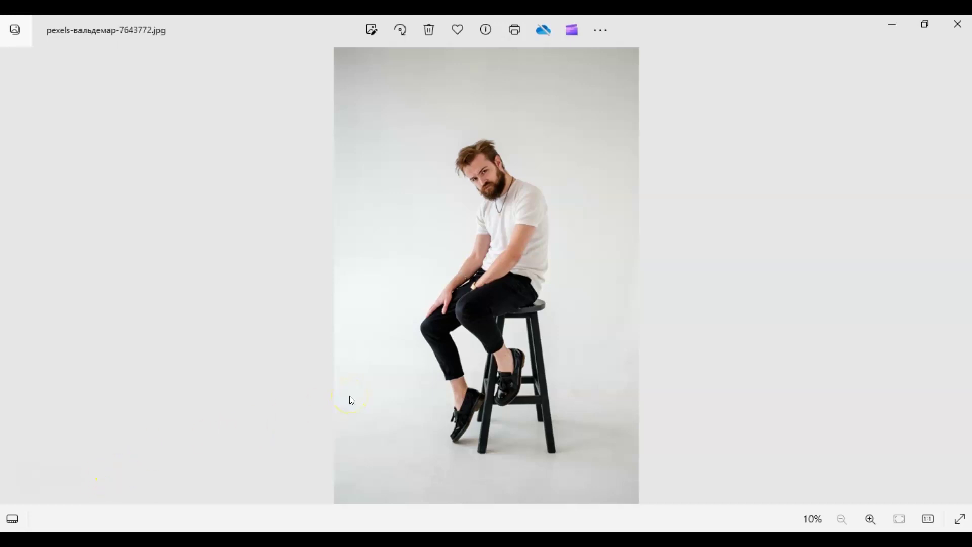
# View the green-background example in Windows Photos, then switch to the stool photo in Photoshop
pyautogui.press('Right')
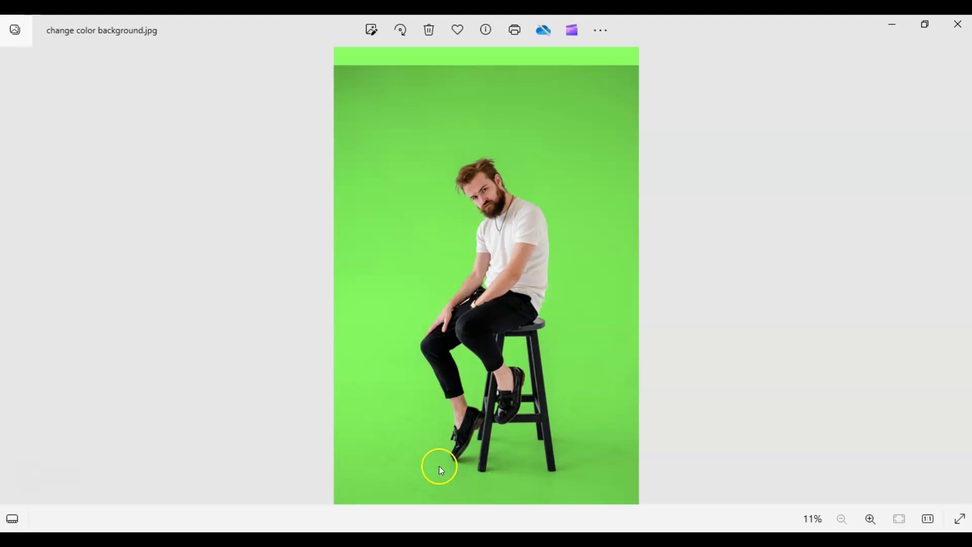
pyautogui.moveTo(467, 539)
pyautogui.click(466, 486)
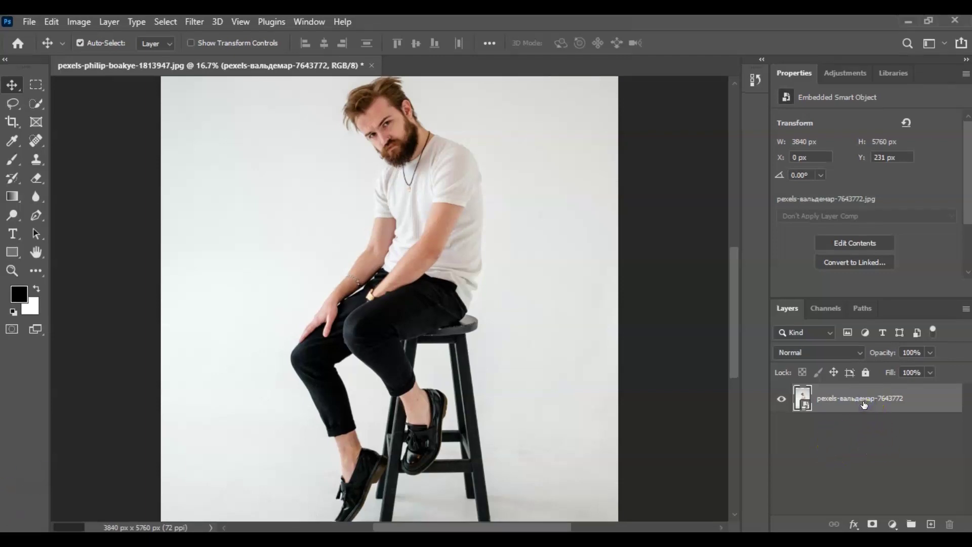
# Apply Lock All to the stool portrait's smart object layer
pyautogui.click(869, 375)
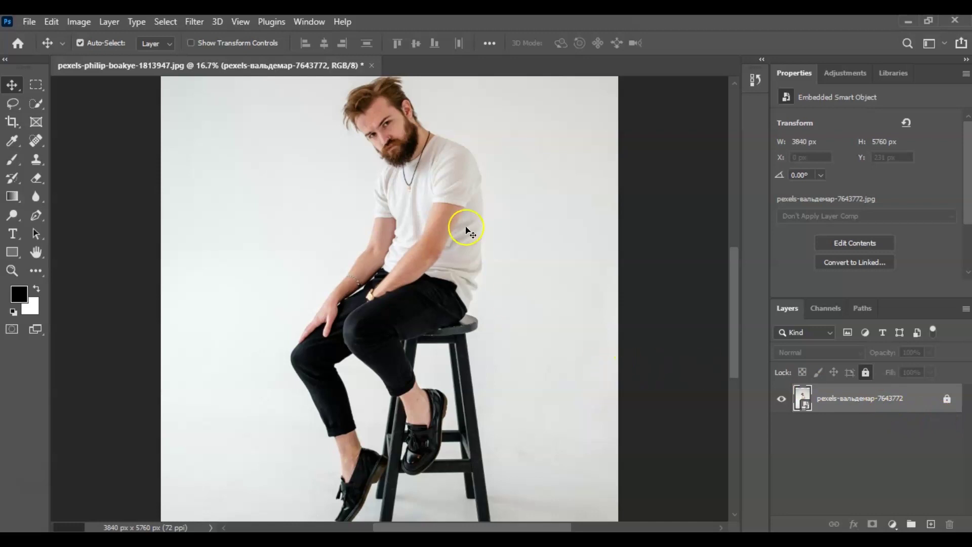
# Run Select > Subject to select the seated man and the stool
pyautogui.click(165, 22)
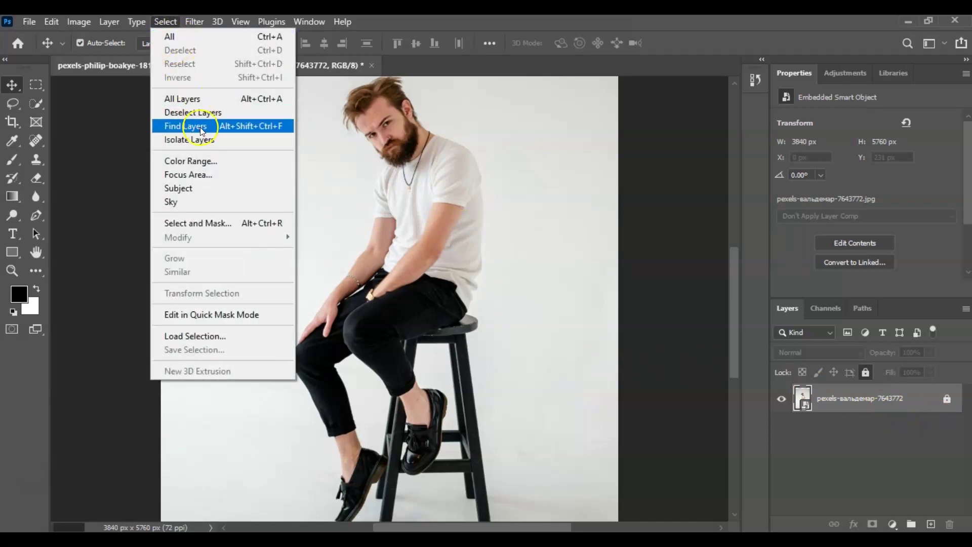
pyautogui.click(204, 185)
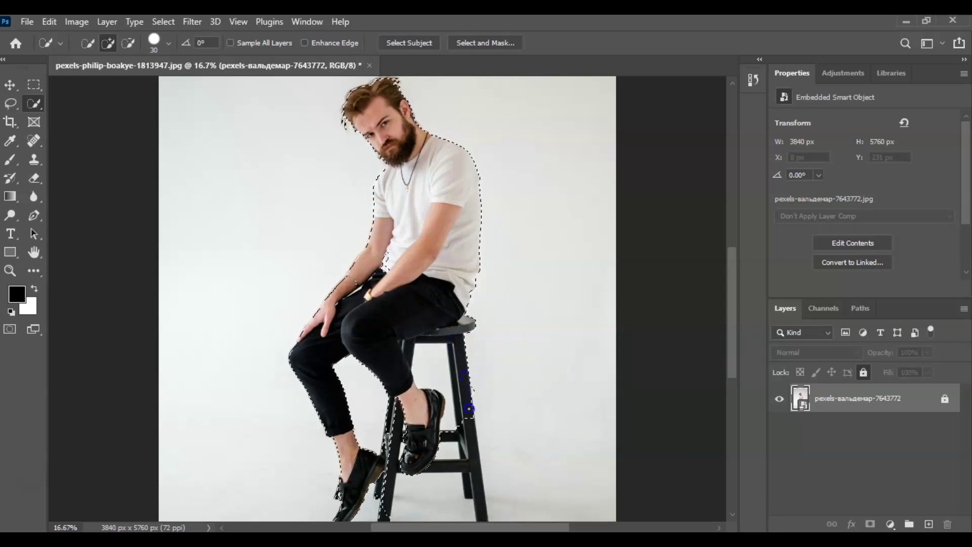
# Use Quick Selection to add the stool's legs and lower crossbar, subtracting one stray area
pyautogui.moveTo(468, 409)
pyautogui.mouseDown()
pyautogui.moveTo(478, 437)
pyautogui.moveTo(471, 486)
pyautogui.moveTo(413, 474)
pyautogui.mouseUp()
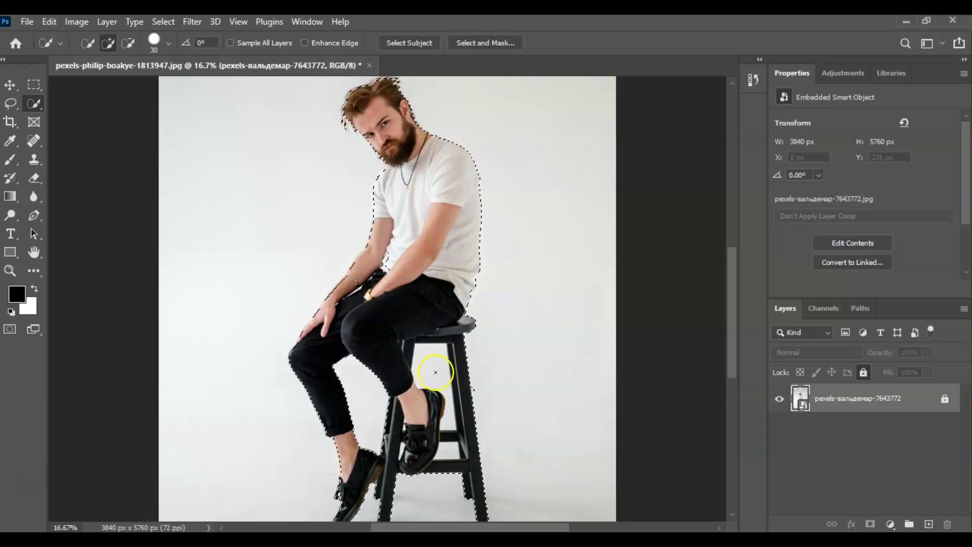
pyautogui.click(129, 44)
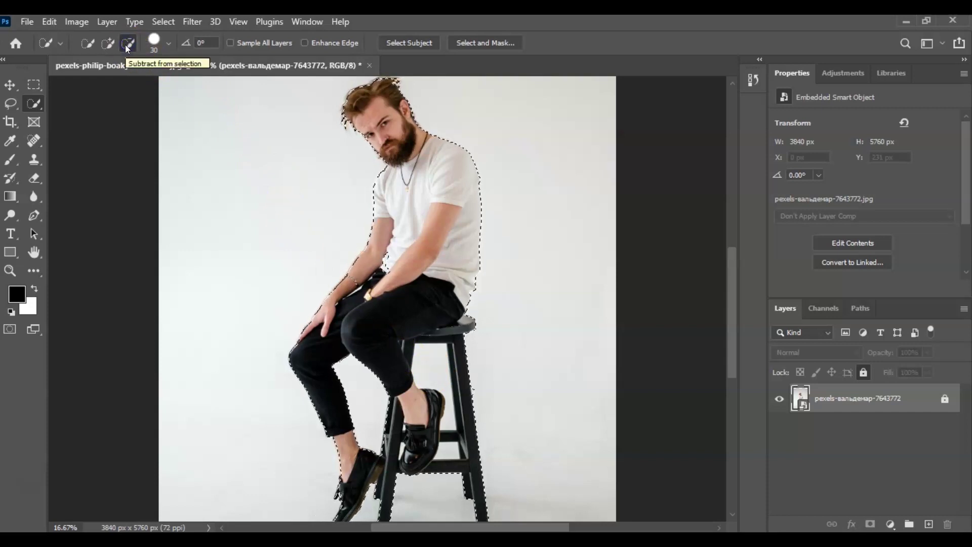
pyautogui.click(242, 143)
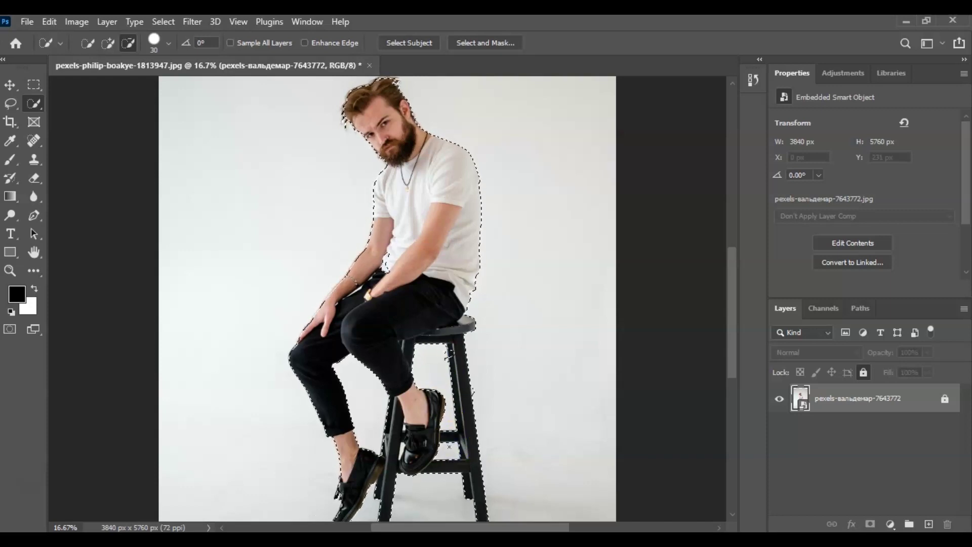
pyautogui.click(108, 42)
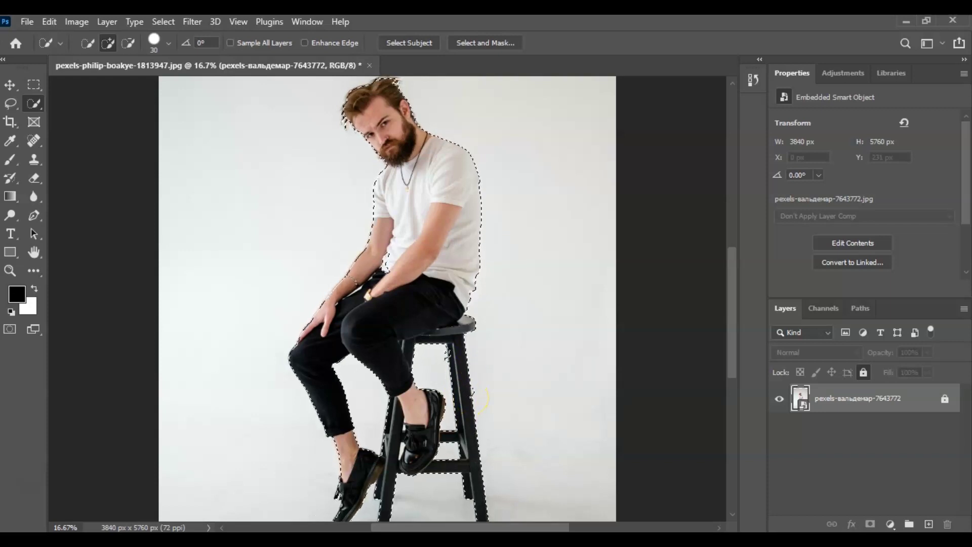
pyautogui.click(472, 387)
# Add a Solid Color fill layer in cyan #5fdfe7, masked to the man and stool
pyautogui.click(891, 525)
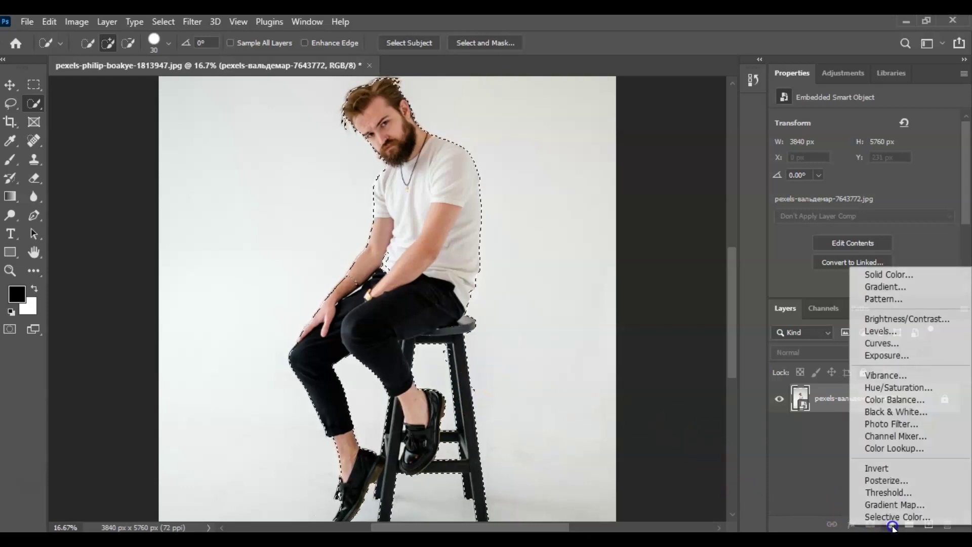
pyautogui.click(884, 276)
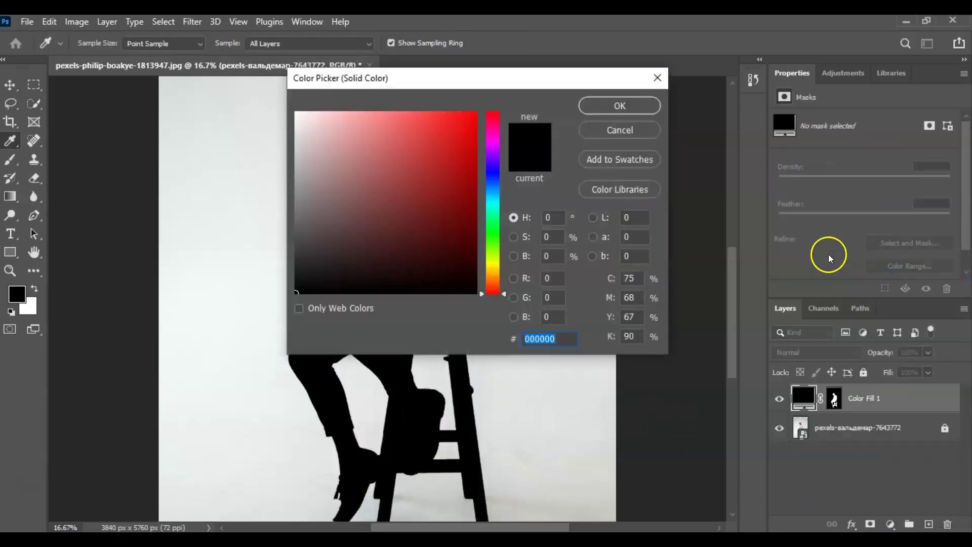
pyautogui.moveTo(434, 245); pyautogui.dragTo(450, 230)
pyautogui.moveTo(494, 201)
pyautogui.mouseDown()
pyautogui.moveTo(495, 214)
pyautogui.moveTo(500, 200)
pyautogui.mouseUp()
pyautogui.click(428, 174)
pyautogui.moveTo(428, 175); pyautogui.dragTo(402, 128)
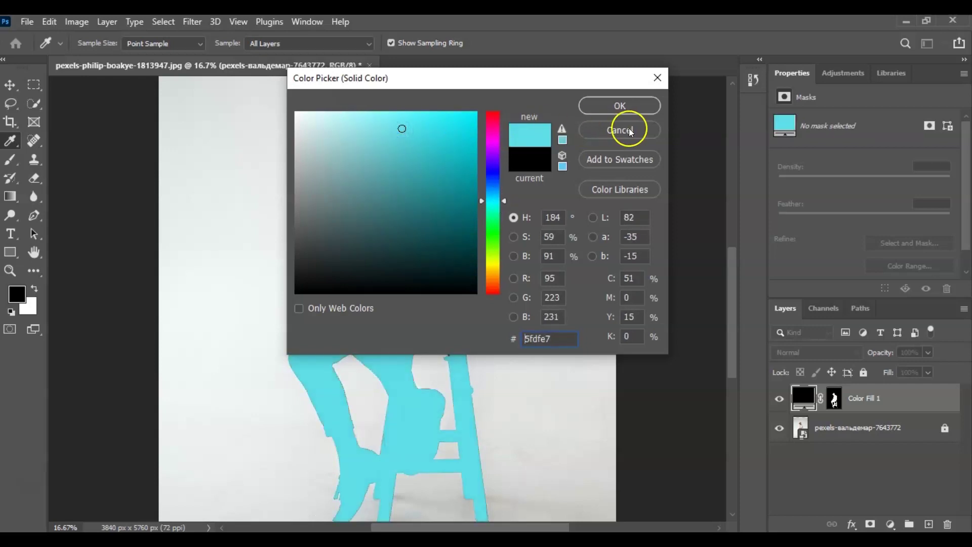
pyautogui.click(646, 109)
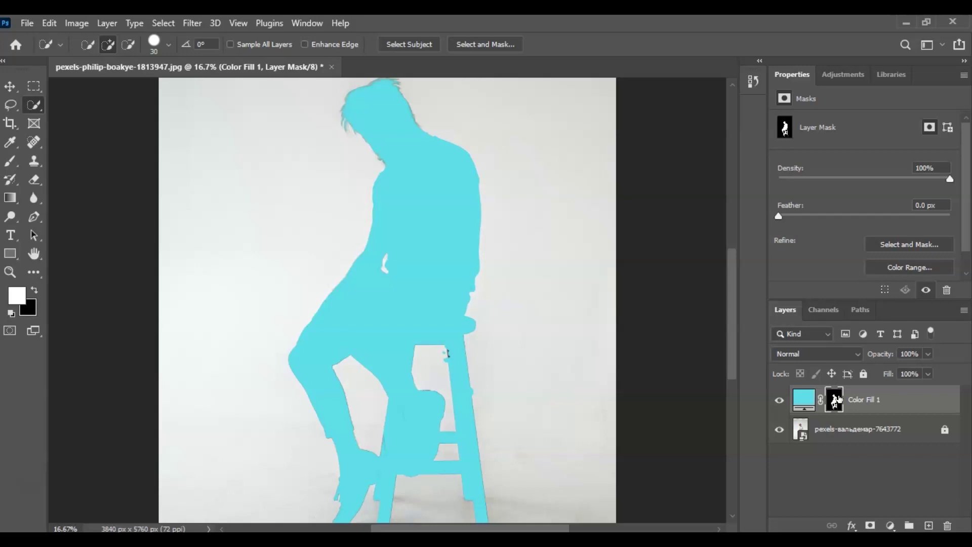
# Invert Color Fill 1's mask with Ctrl+I, then hide and show the fill to compare
pyautogui.moveTo(838, 400); pyautogui.dragTo(839, 401)
pyautogui.hotkey('ctrl', 'i')
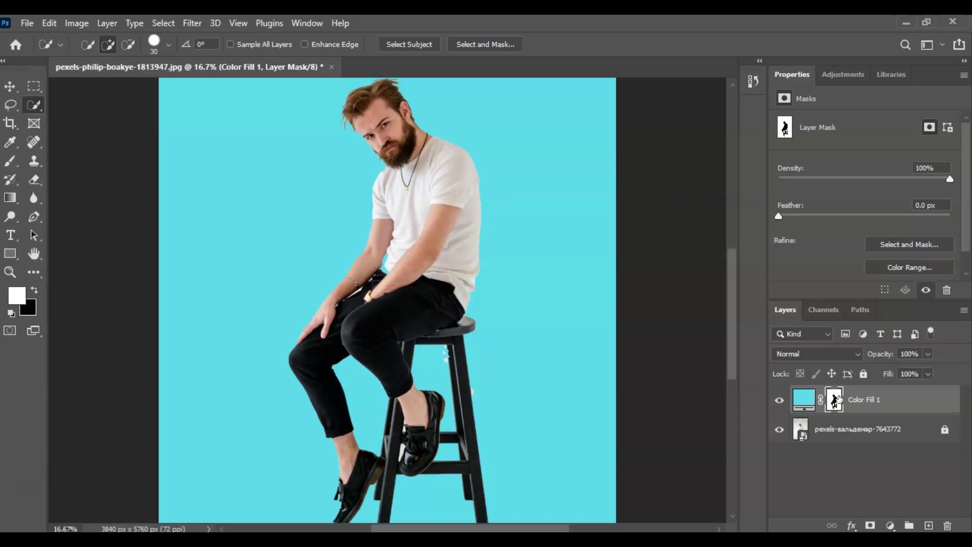
pyautogui.hotkey('ctrl', '2')
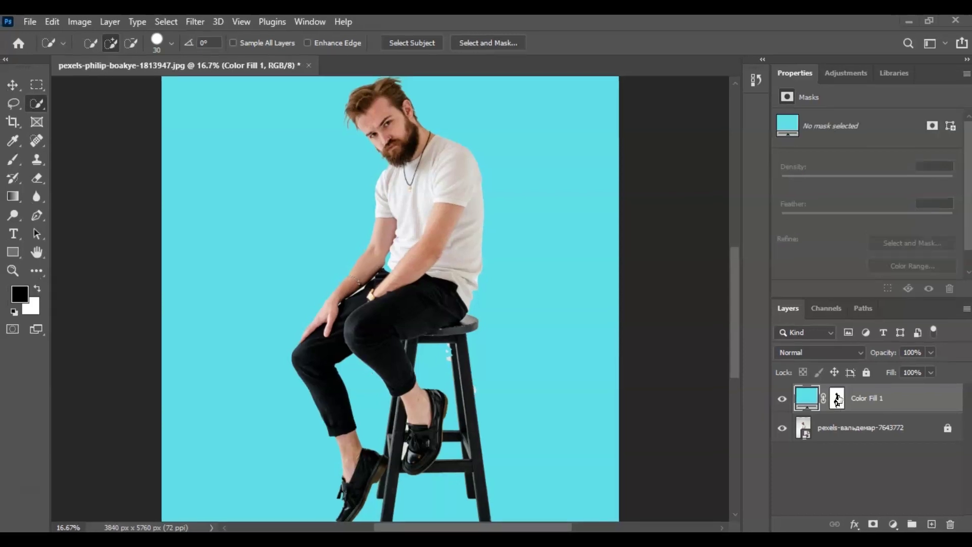
pyautogui.click(910, 395)
pyautogui.click(782, 400)
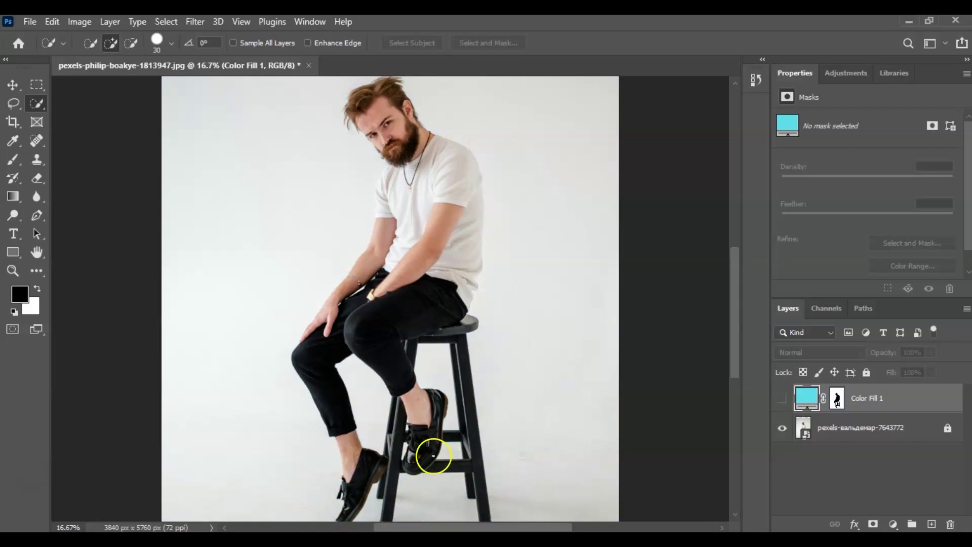
pyautogui.click(782, 399)
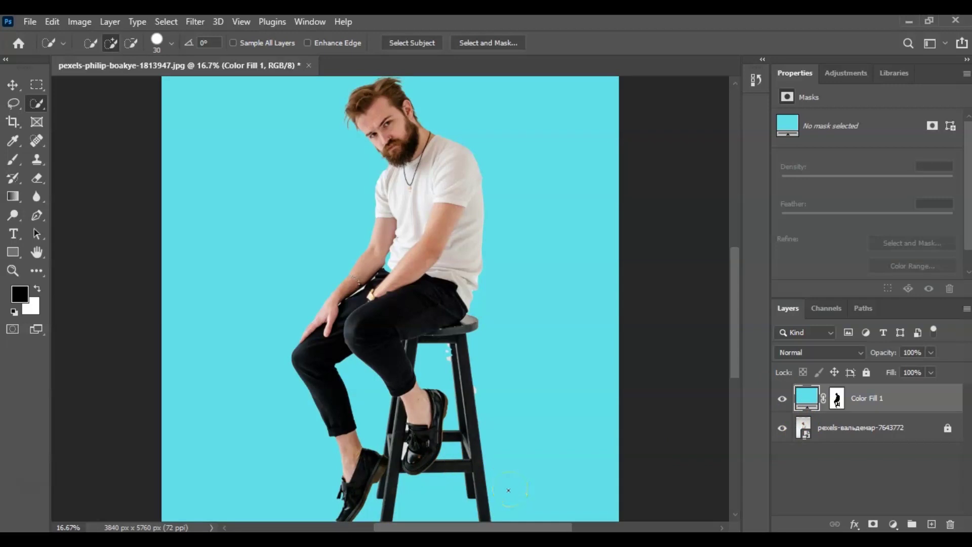
pyautogui.click(810, 400)
# Set Color Fill 1's blend mode to Multiply
pyautogui.click(812, 352)
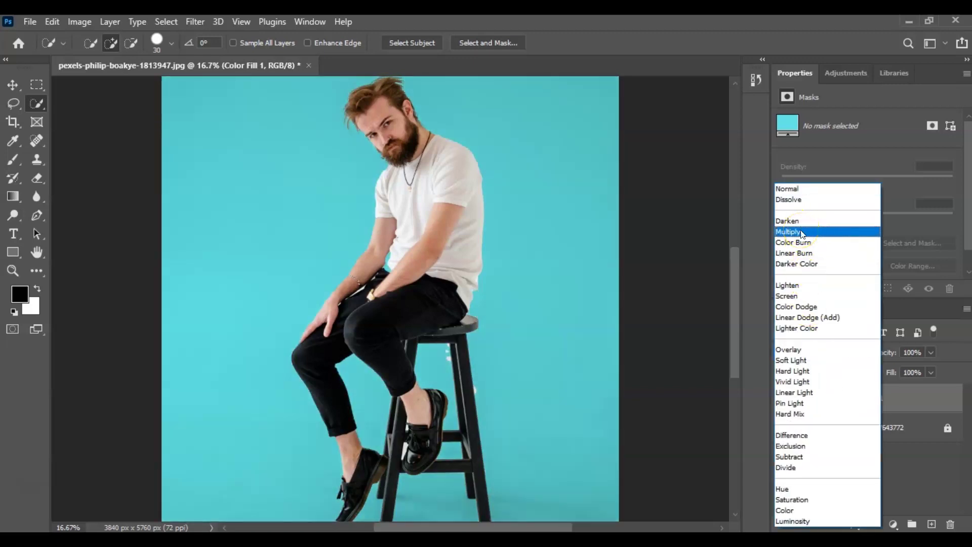
pyautogui.click(802, 233)
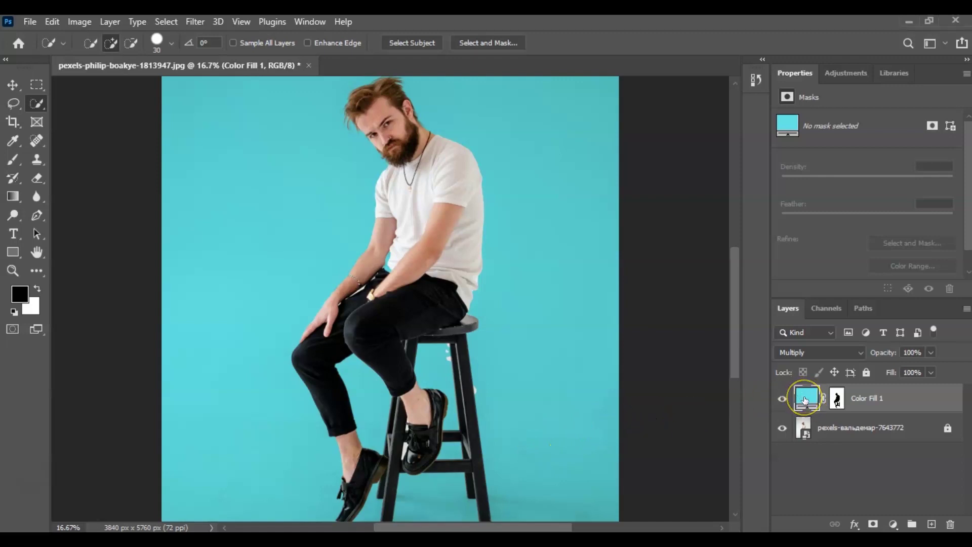
# Recolour Color Fill 1 to bright yellow #effe00
pyautogui.doubleClick(805, 400)
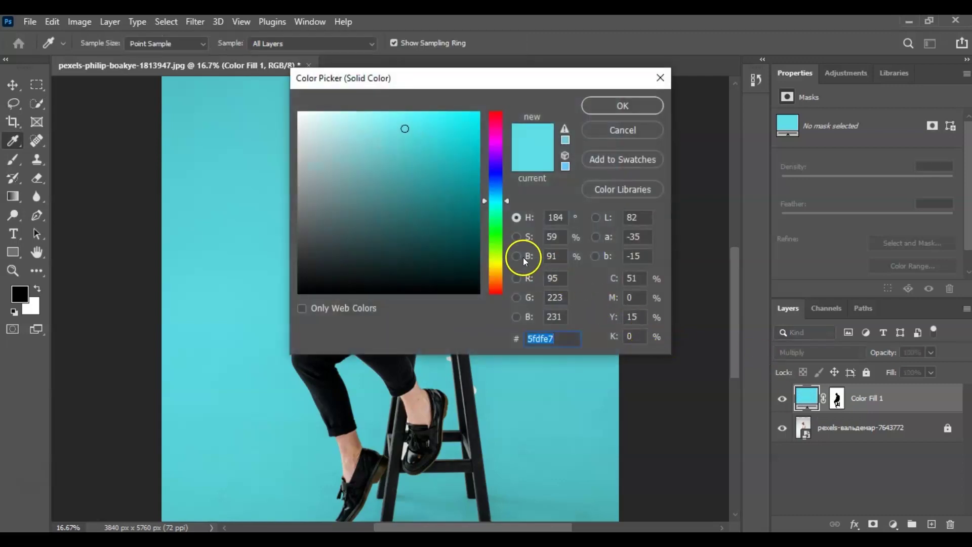
pyautogui.click(409, 134)
pyautogui.moveTo(409, 135); pyautogui.dragTo(441, 161)
pyautogui.moveTo(509, 202); pyautogui.dragTo(498, 265)
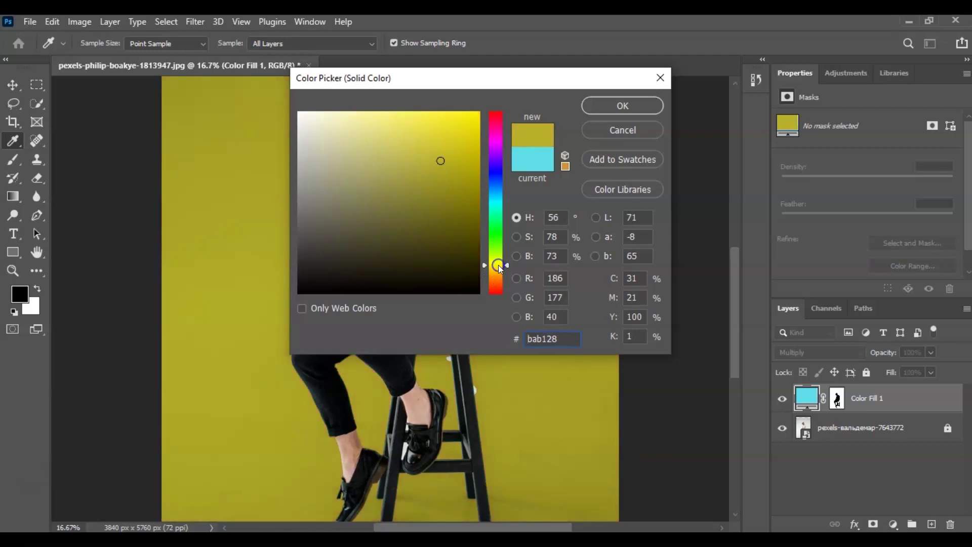
pyautogui.click(472, 130)
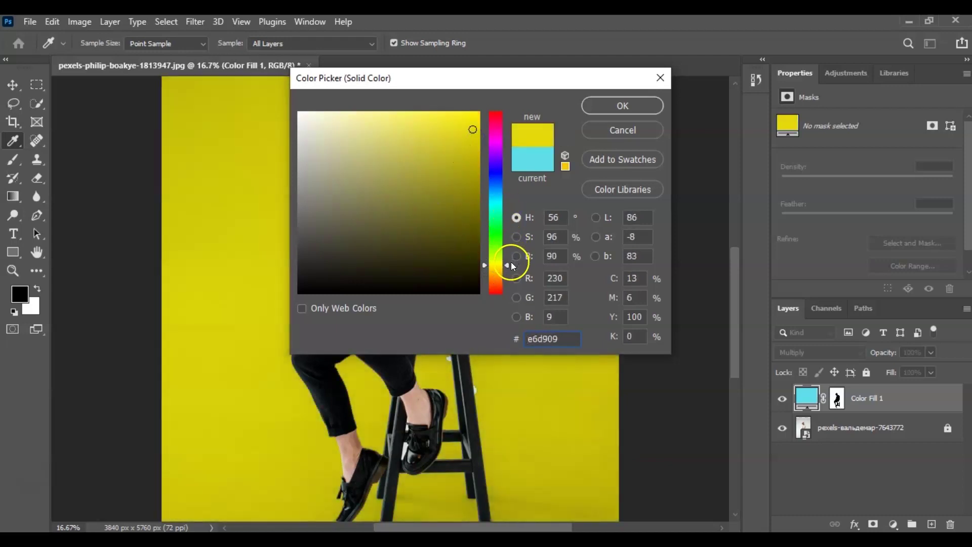
pyautogui.moveTo(421, 169); pyautogui.dragTo(482, 110)
pyautogui.click(611, 107)
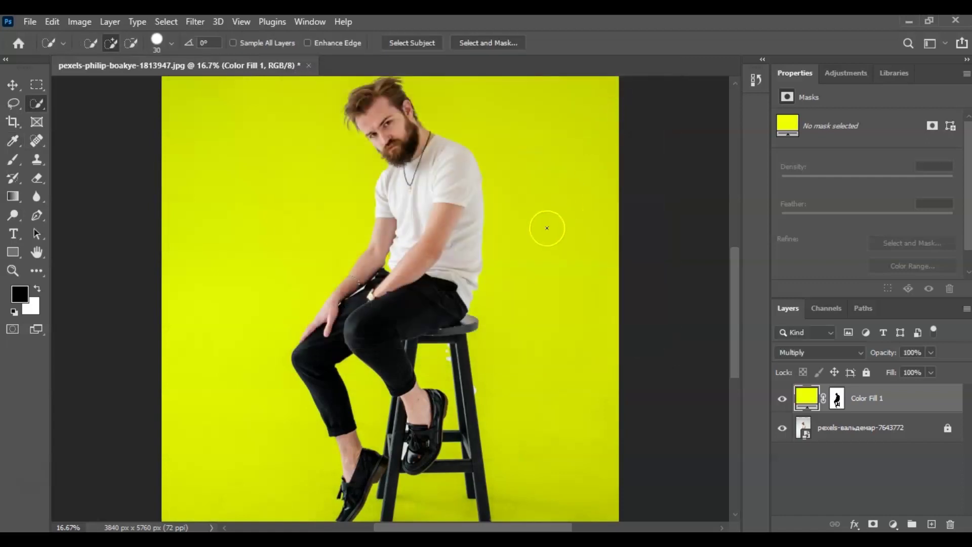